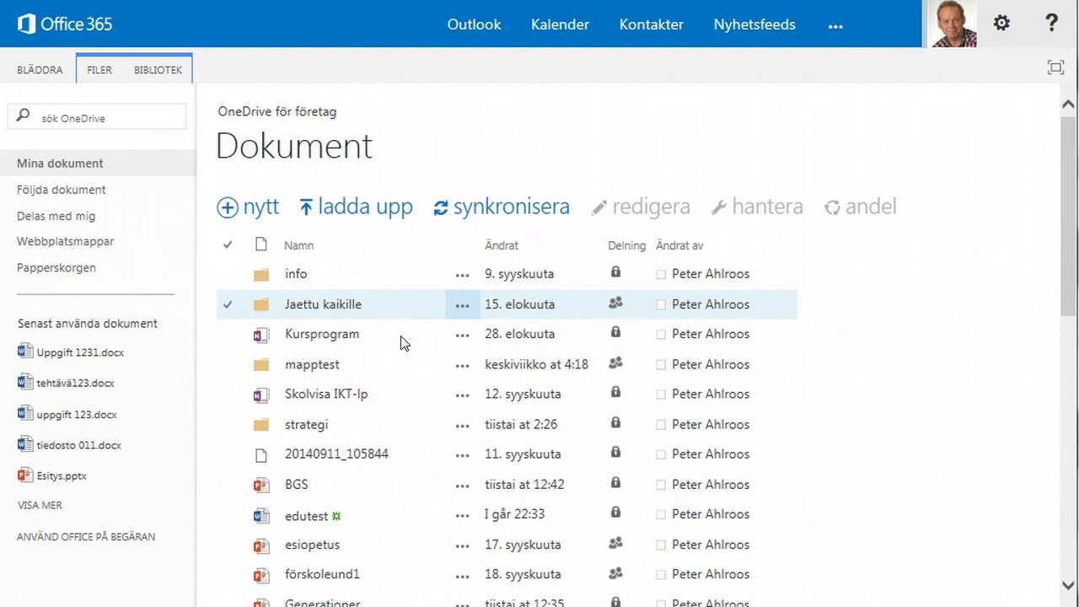
pyautogui.click(228, 394)
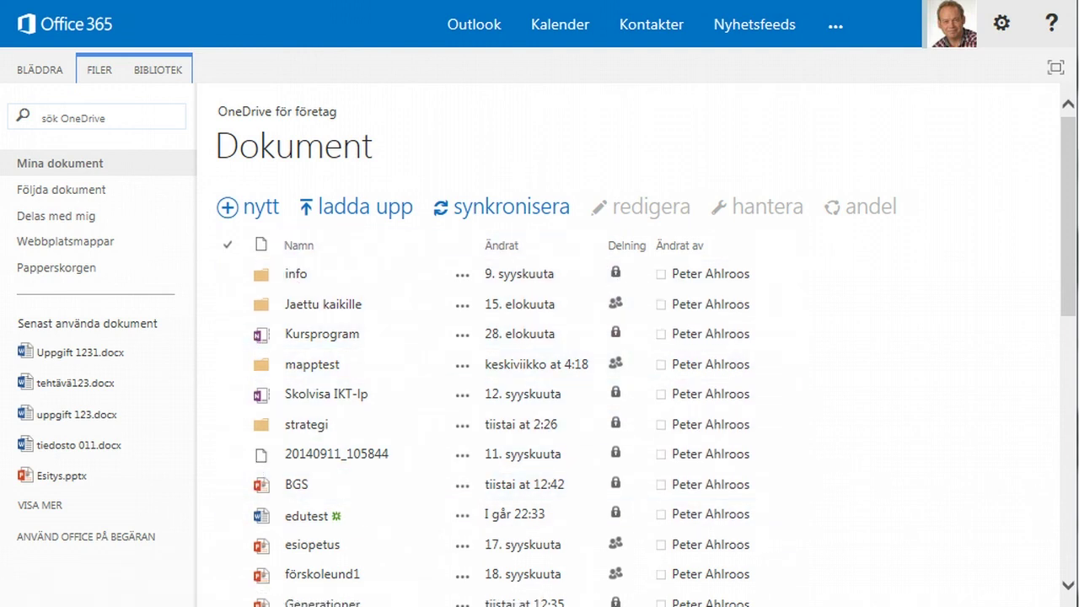
pyautogui.hotkey('alt', 'Tab')
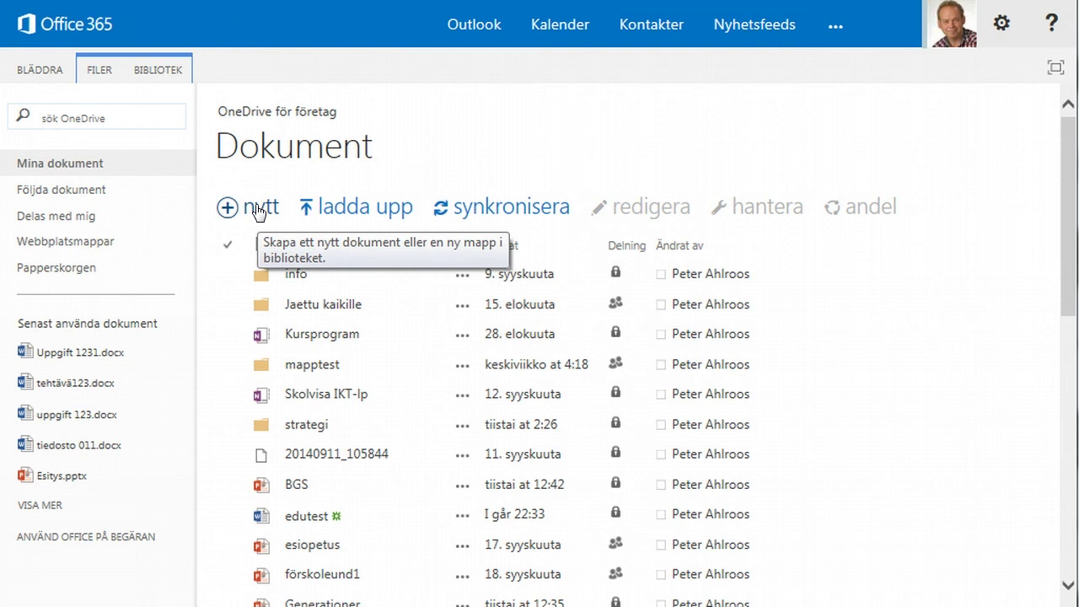
# Create a Word document in the OneDrive library, title it with the owner's first name plus "uppgift", and return to the library.
pyautogui.click(256, 210)
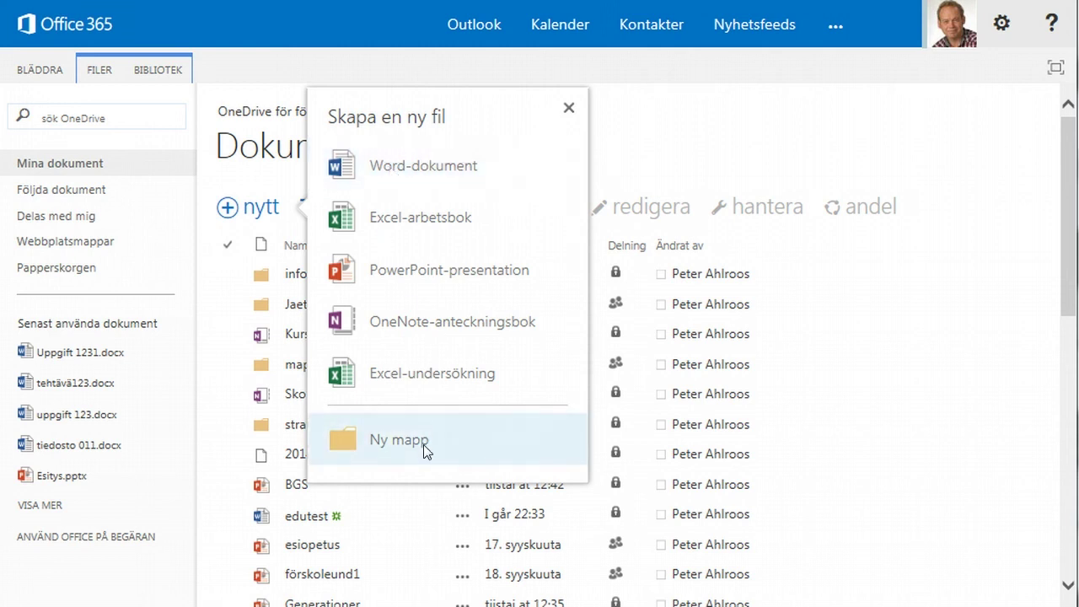
pyautogui.click(392, 165)
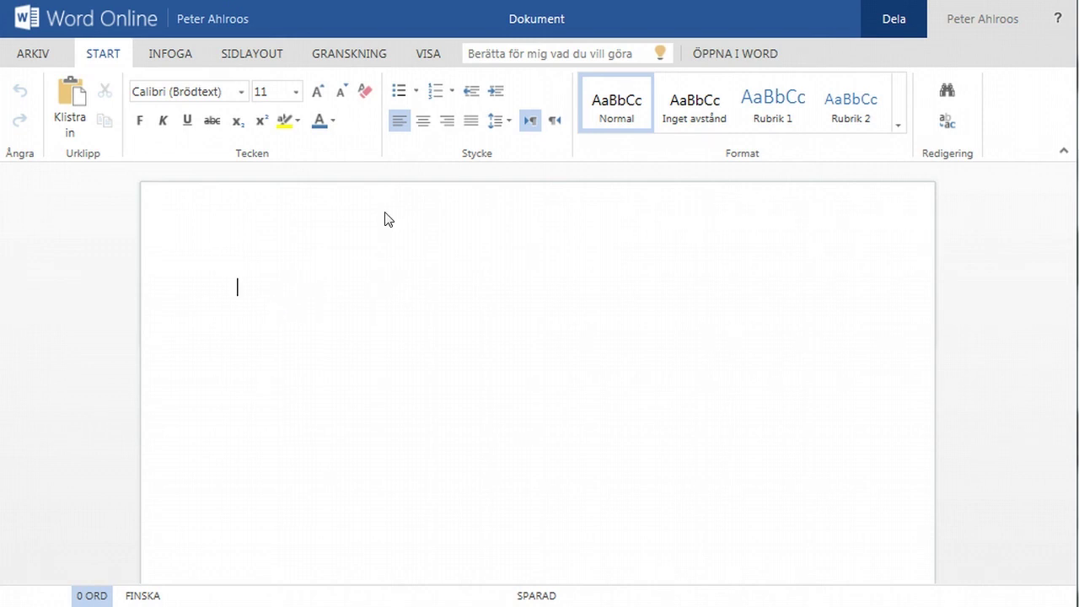
pyautogui.click(521, 19)
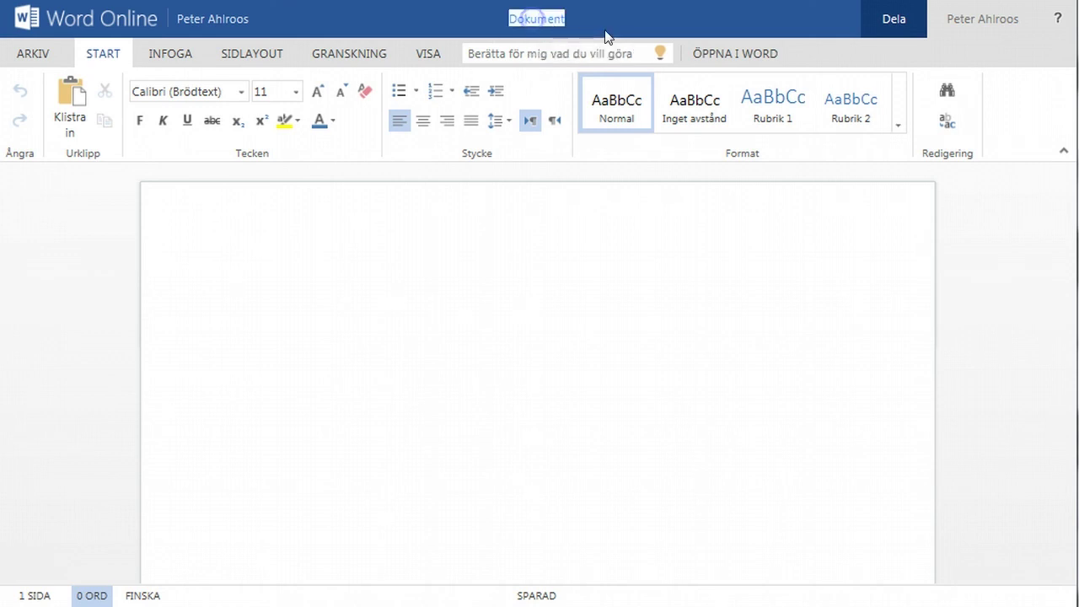
pyautogui.write('Pet')
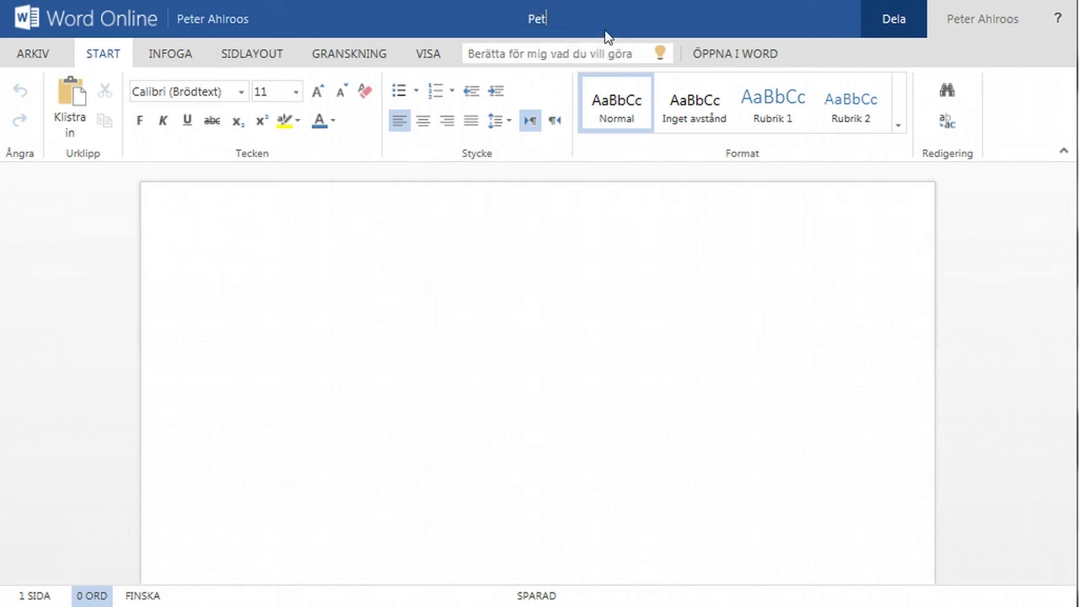
pyautogui.write('ers uppgift')
pyautogui.click(424, 301)
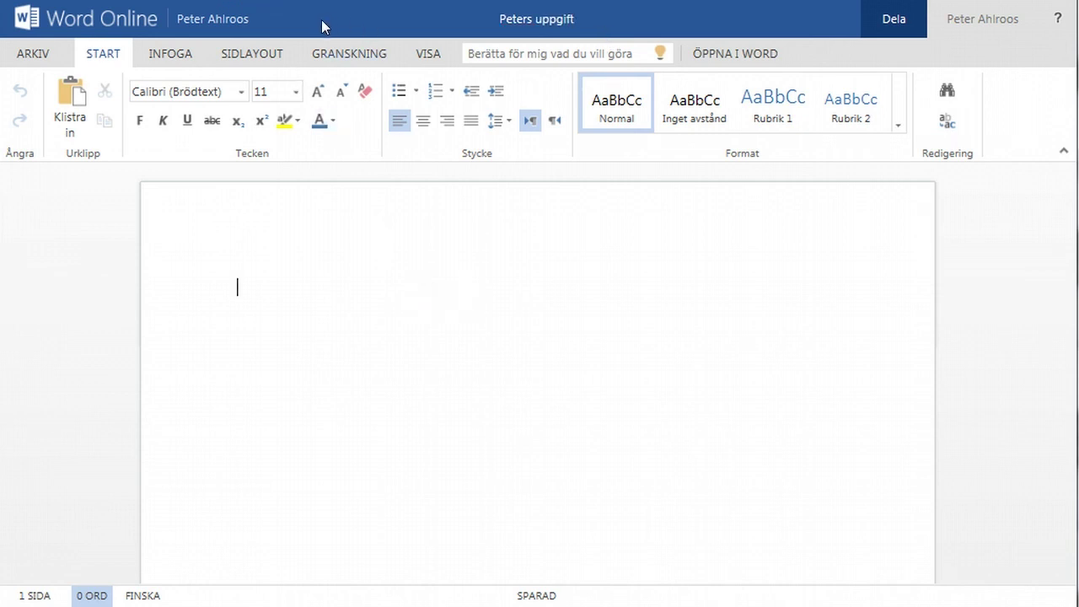
pyautogui.click(215, 19)
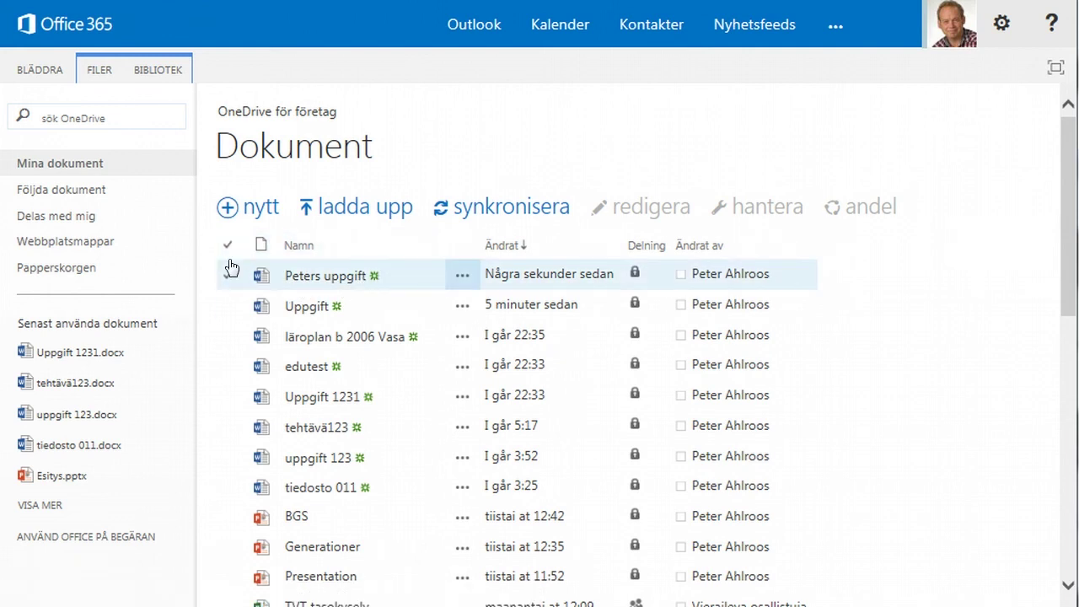
# Switch to Windows Explorer and look for the newly created Word document in the synced OneDrive folder.
pyautogui.hotkey('alt', 'Tab')
pyautogui.scroll(-2, 309, 264)
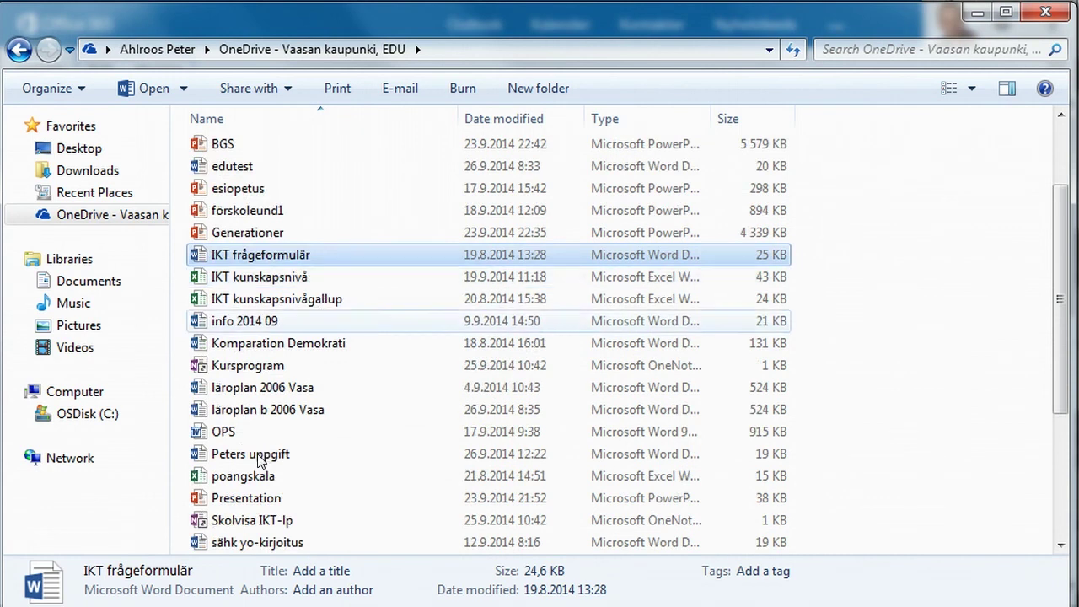
pyautogui.click(235, 455)
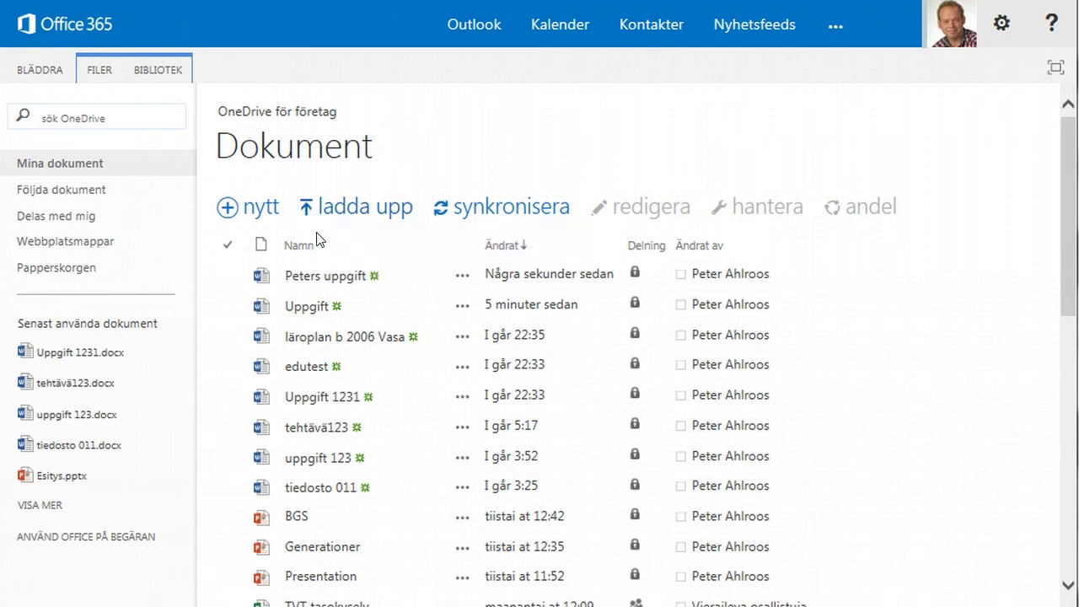
# Upload the Word file OneDrive1 from the computer's Documents library to the online OneDrive library.
pyautogui.click(351, 209)
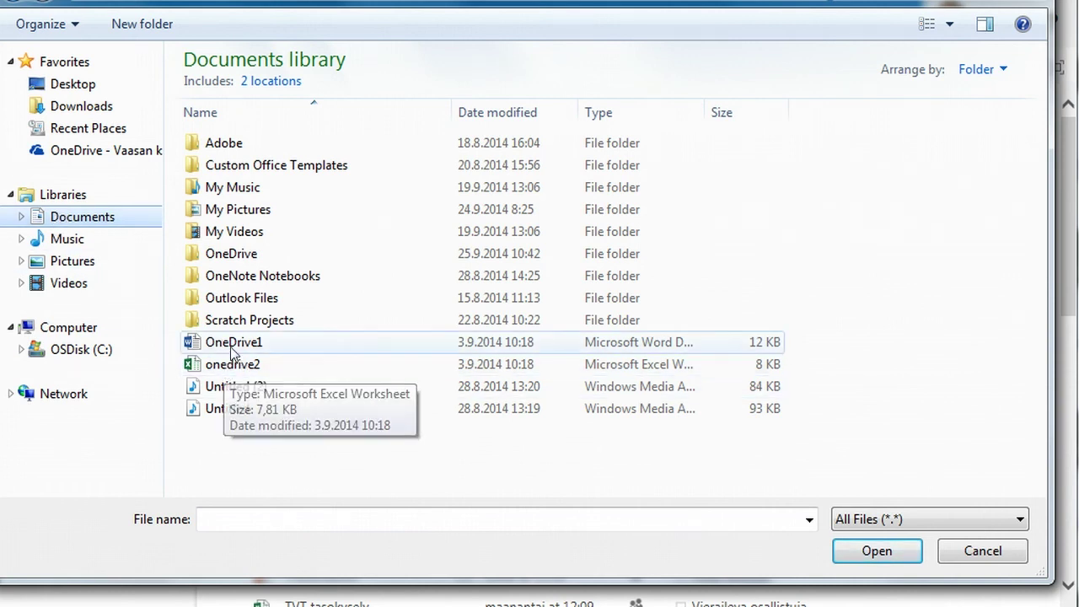
pyautogui.click(226, 347)
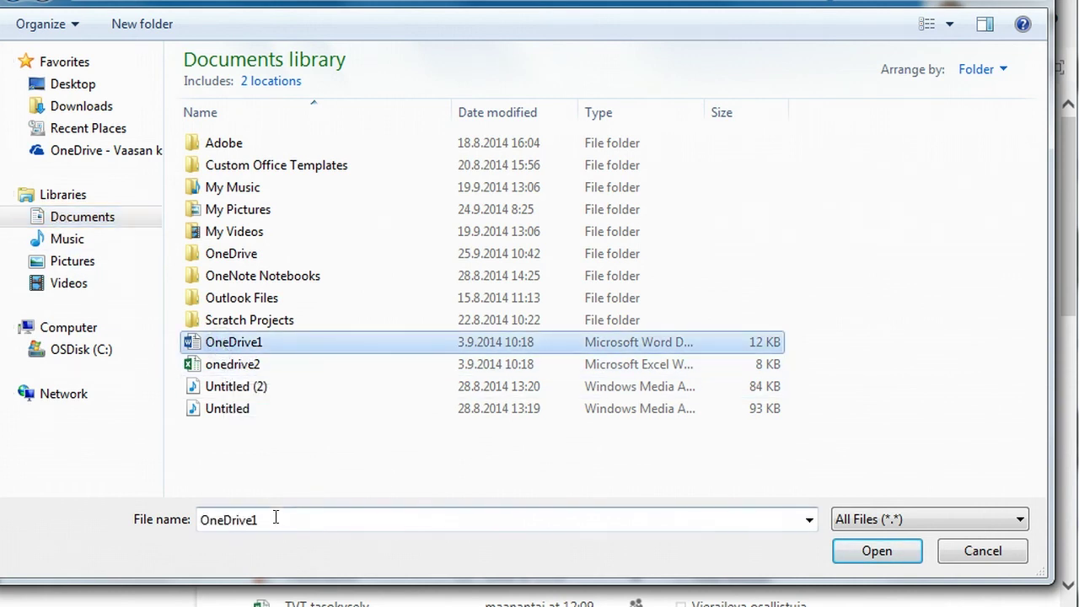
pyautogui.click(874, 552)
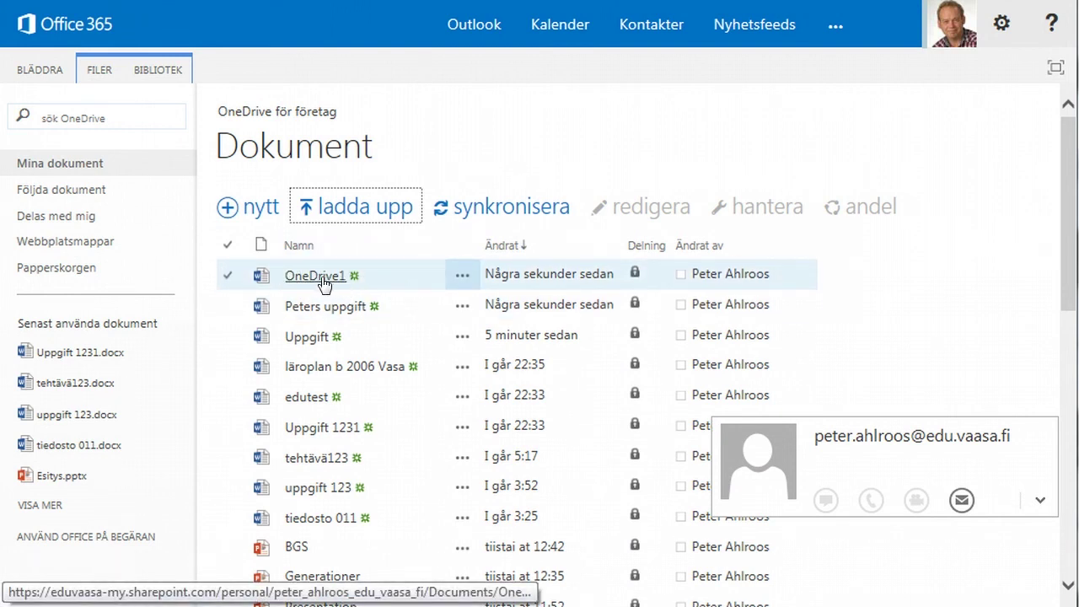
# In Windows Explorer, copy the Untitled audio file from the Documents library to the synced OneDrive folder, then return to the browser.
pyautogui.hotkey('alt', 'Tab')
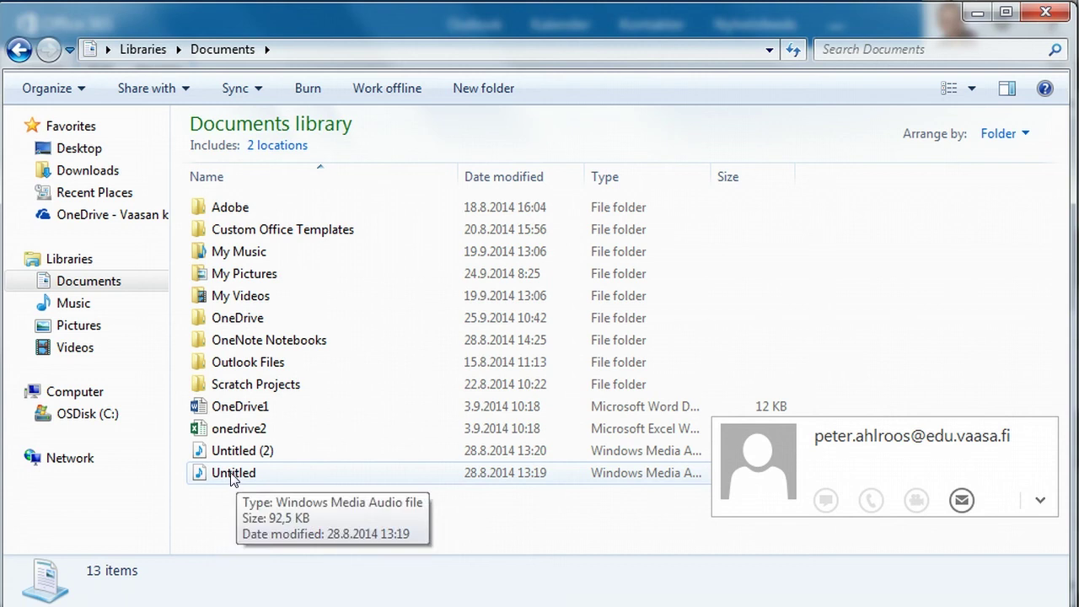
pyautogui.moveTo(232, 475); pyautogui.dragTo(107, 222)
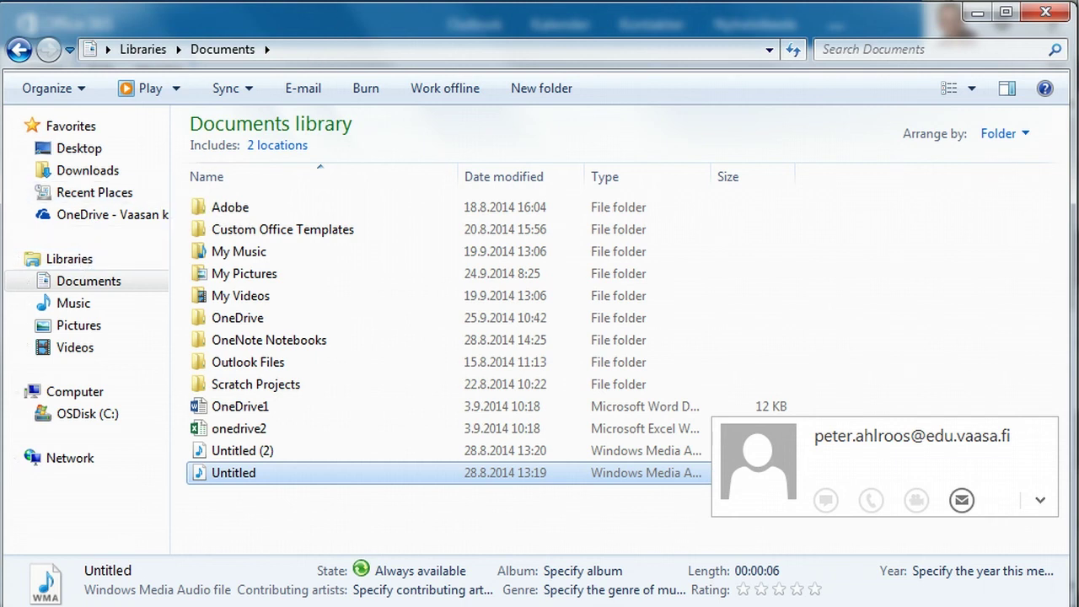
pyautogui.hotkey('alt', 'Tab')
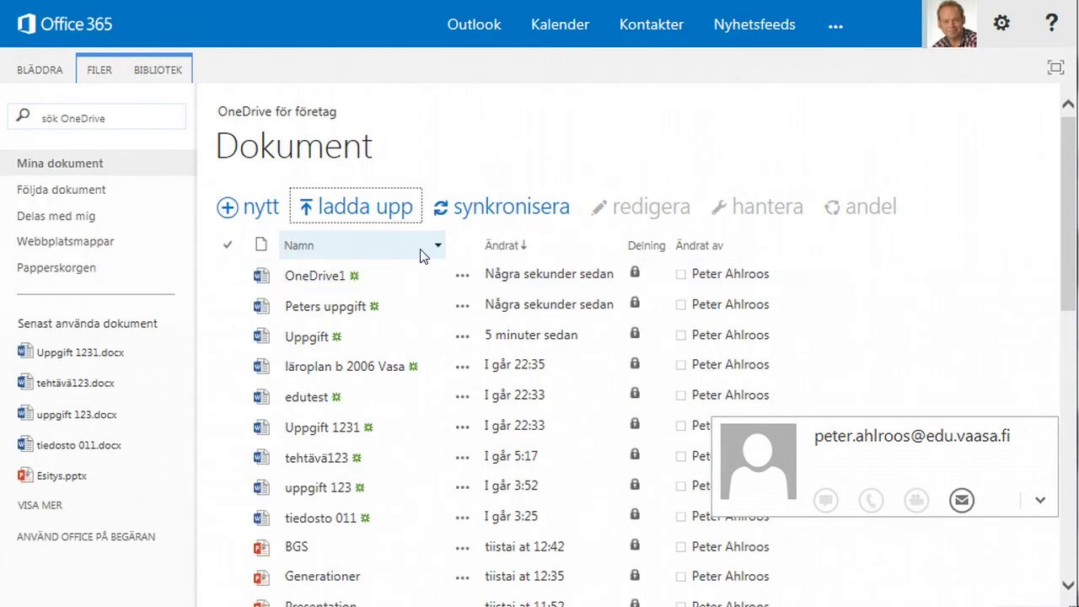
pyautogui.click(413, 278)
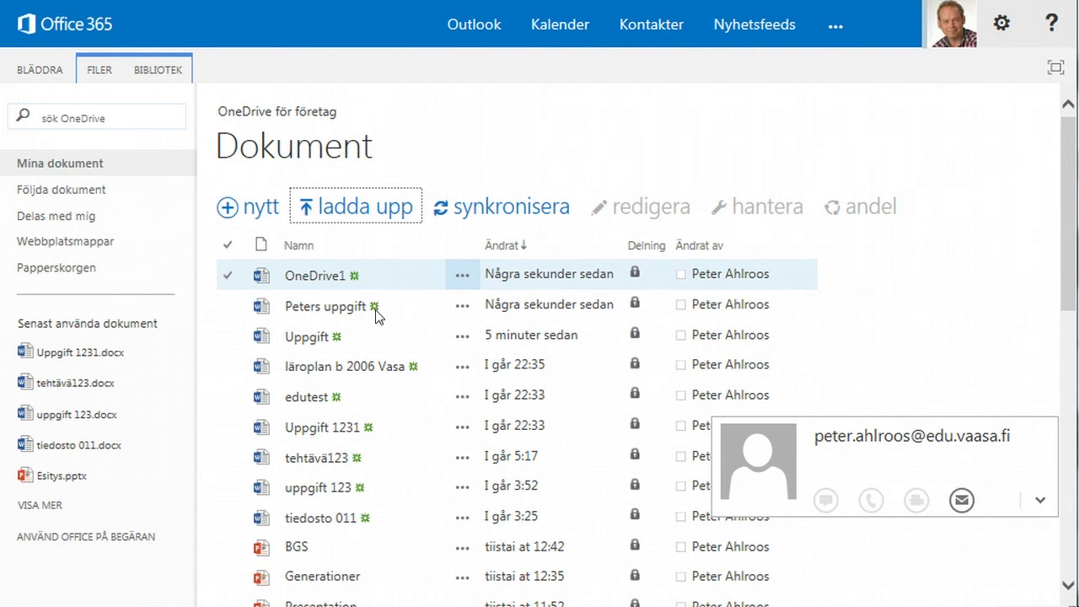
pyautogui.click(376, 309)
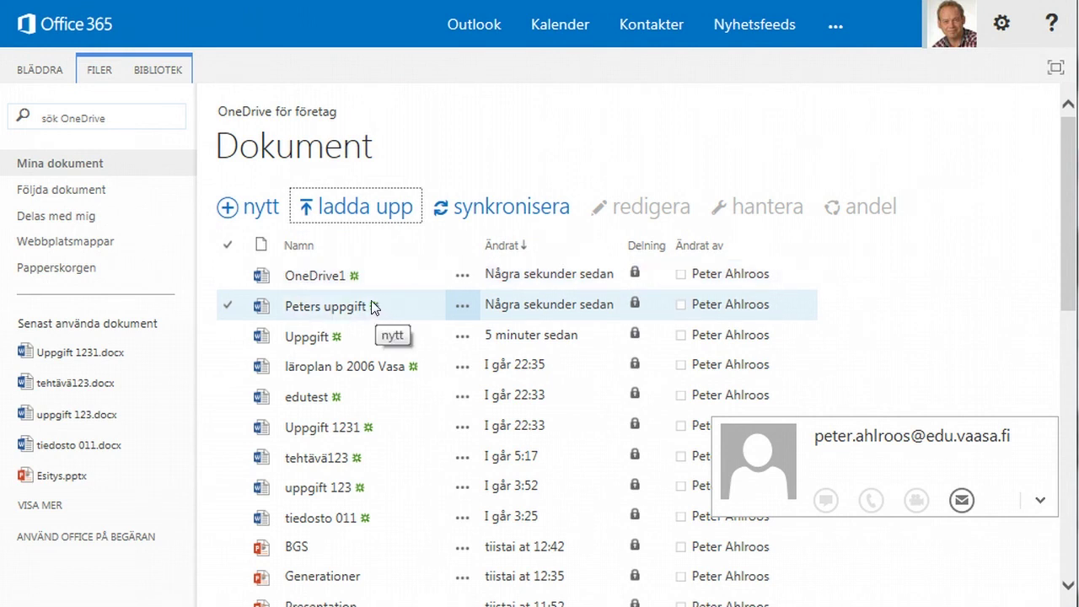
pyautogui.click(374, 309)
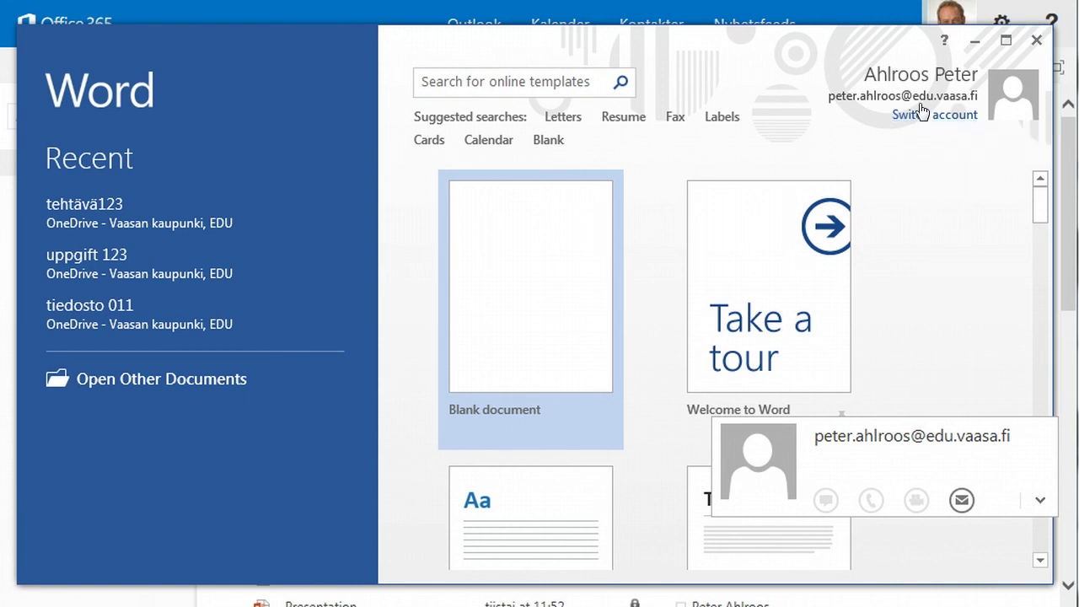
# Create a blank document in desktop Word and choose the OneDrive - Vaasan kaupunki, EDU folder as its save location.
pyautogui.click(522, 258)
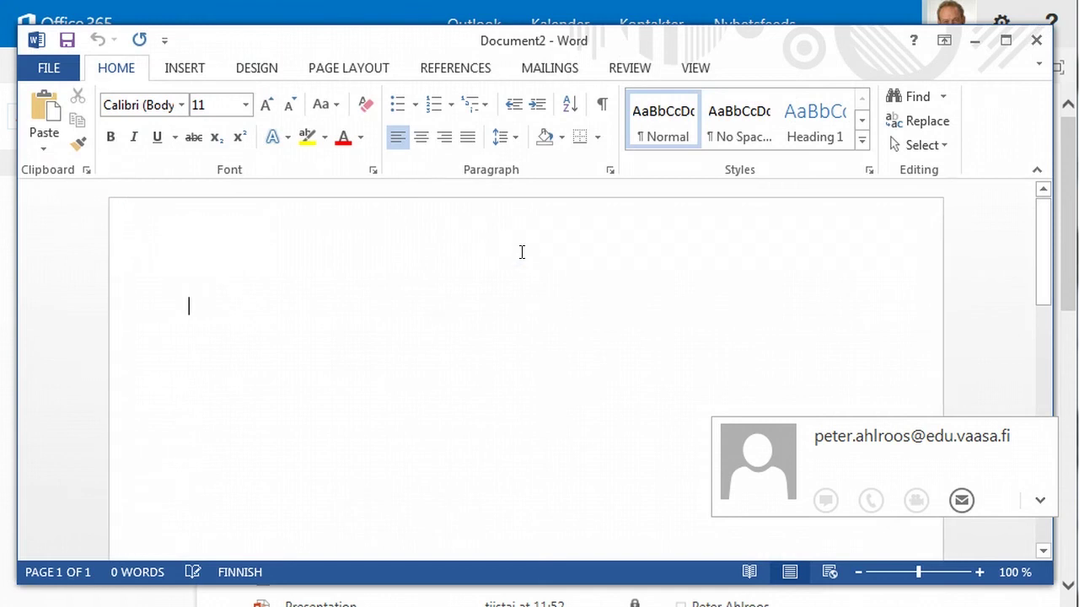
pyautogui.click(47, 68)
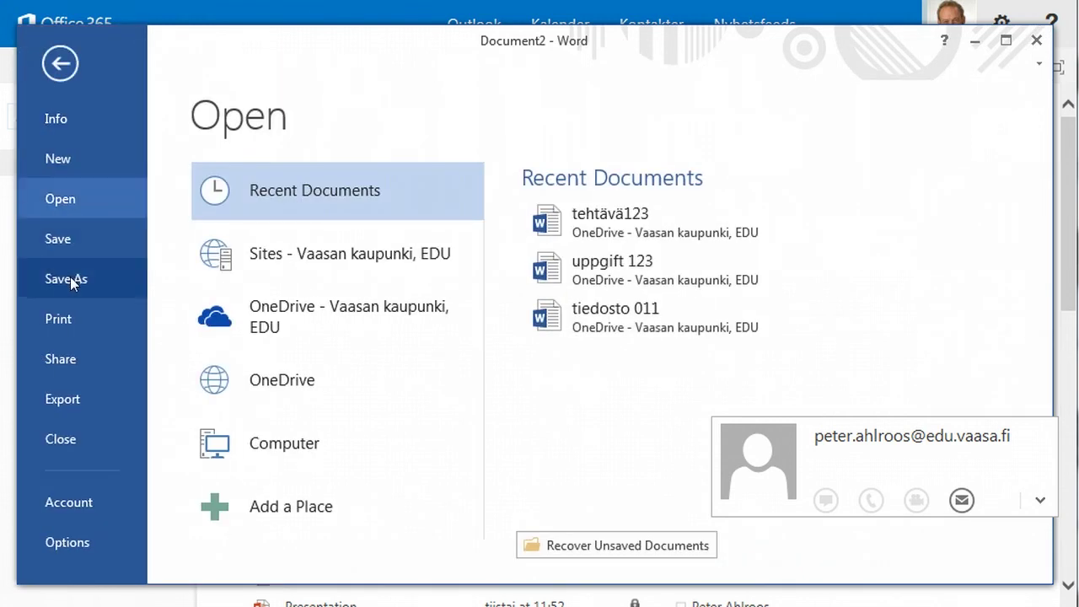
pyautogui.click(63, 247)
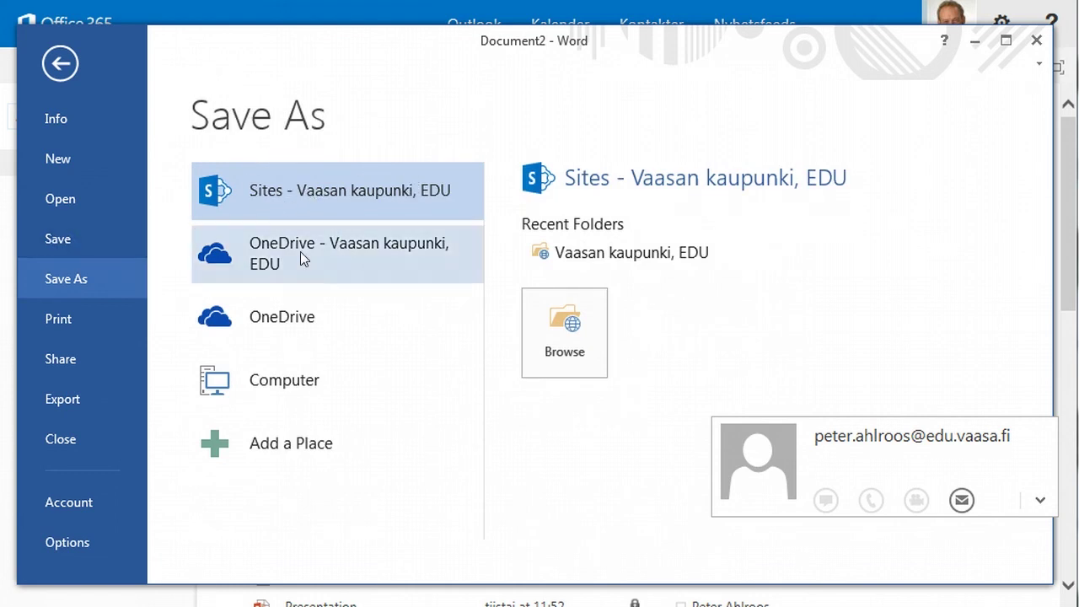
pyautogui.click(257, 244)
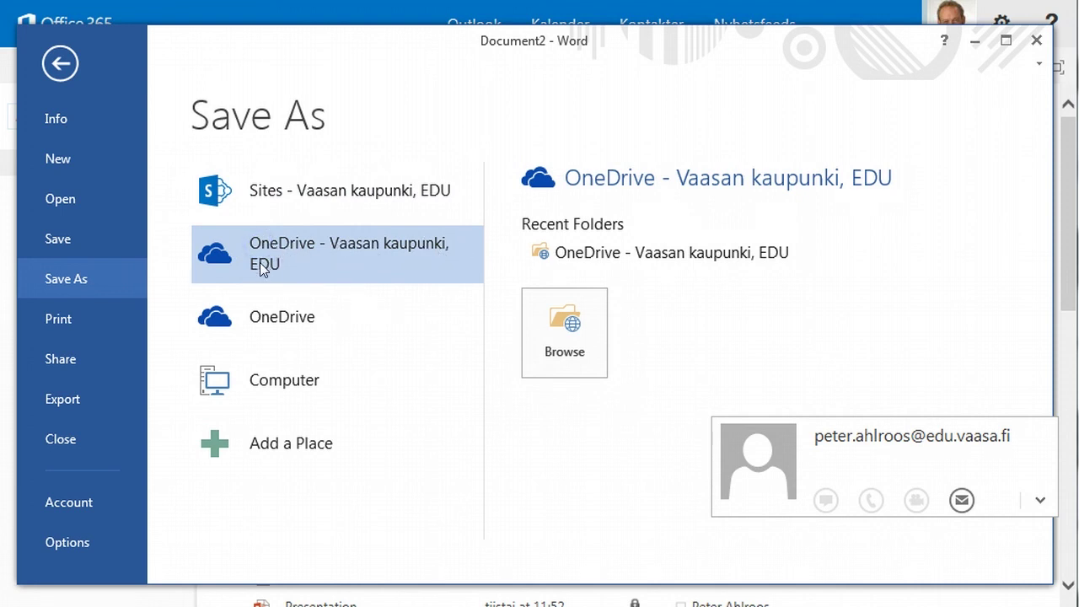
pyautogui.click(579, 253)
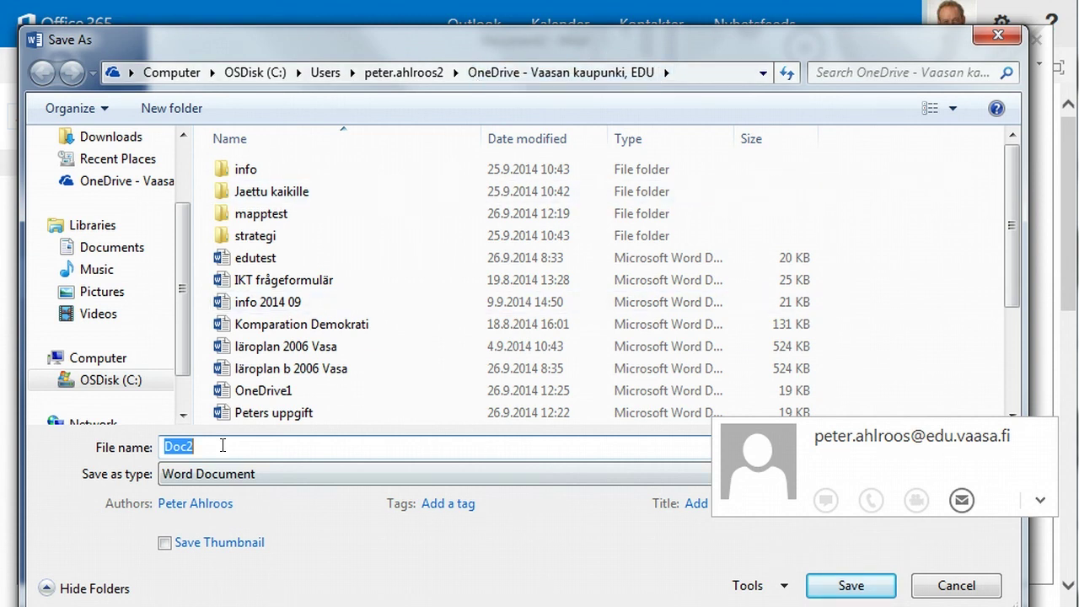
# Save the blank document as a Word Document named "ny uppgity" in the OneDrive folder.
pyautogui.click(274, 413)
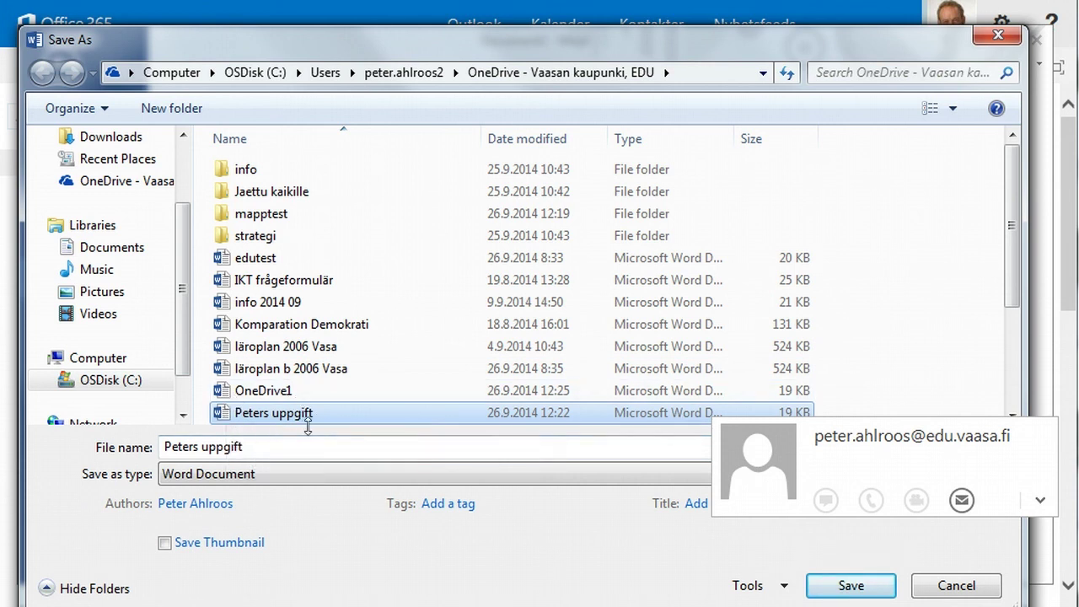
pyautogui.click(270, 446)
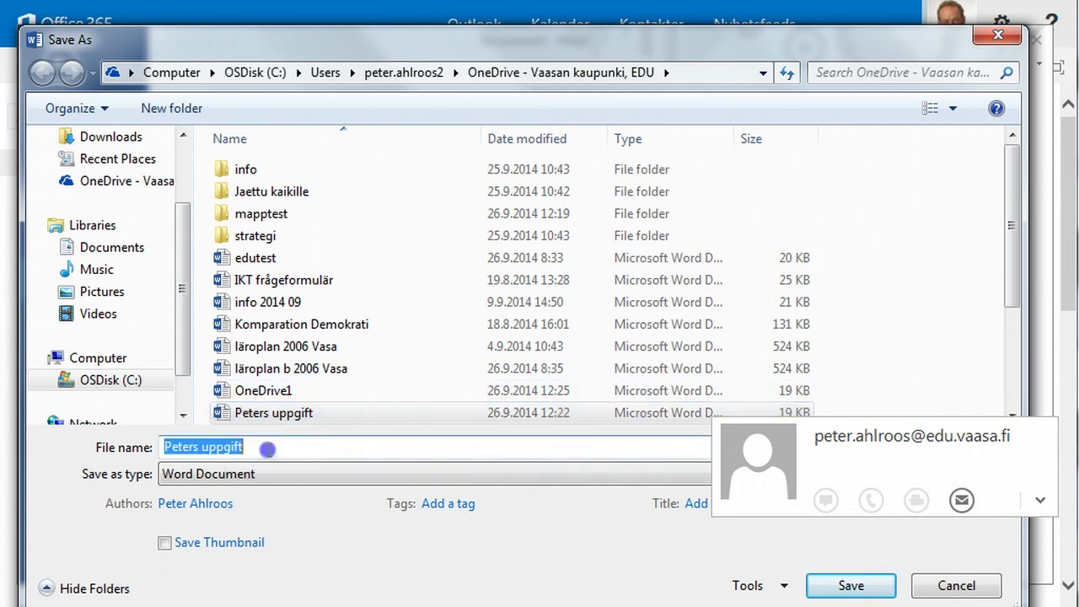
pyautogui.write('ny up')
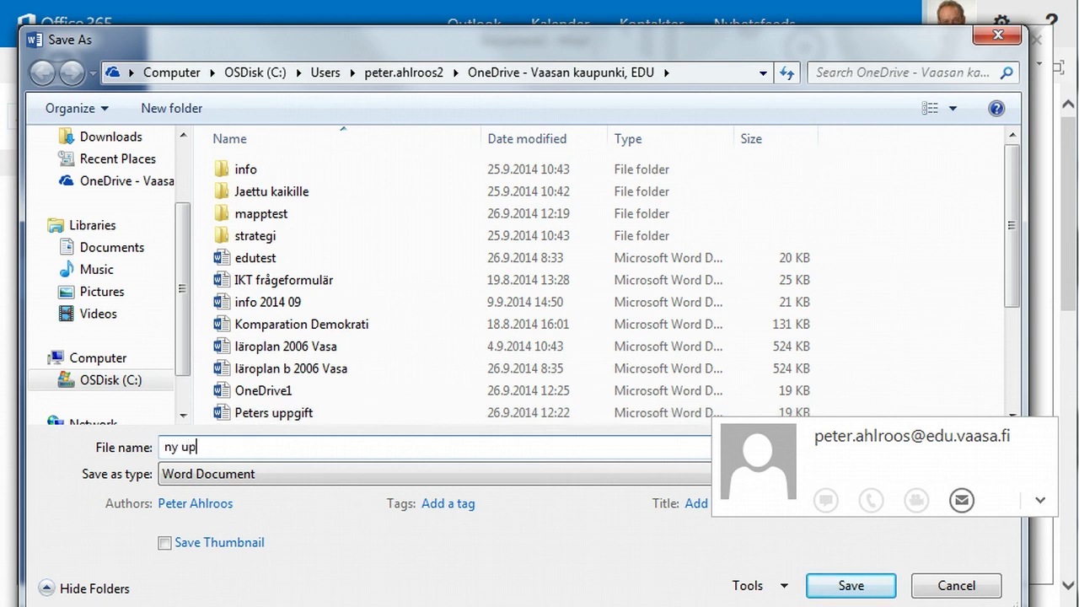
pyautogui.write('pgity')
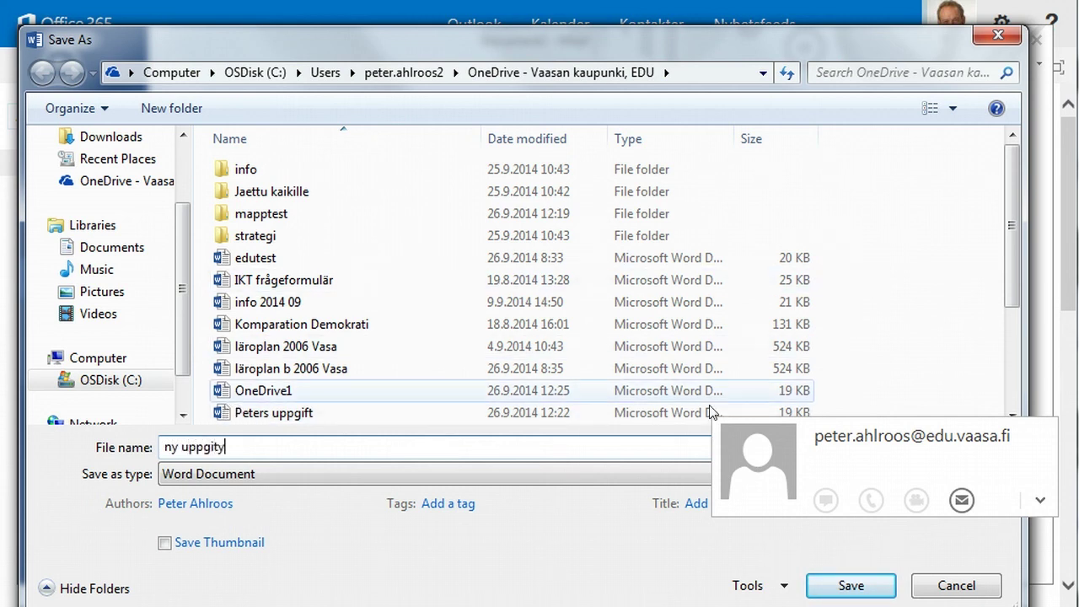
pyautogui.click(860, 586)
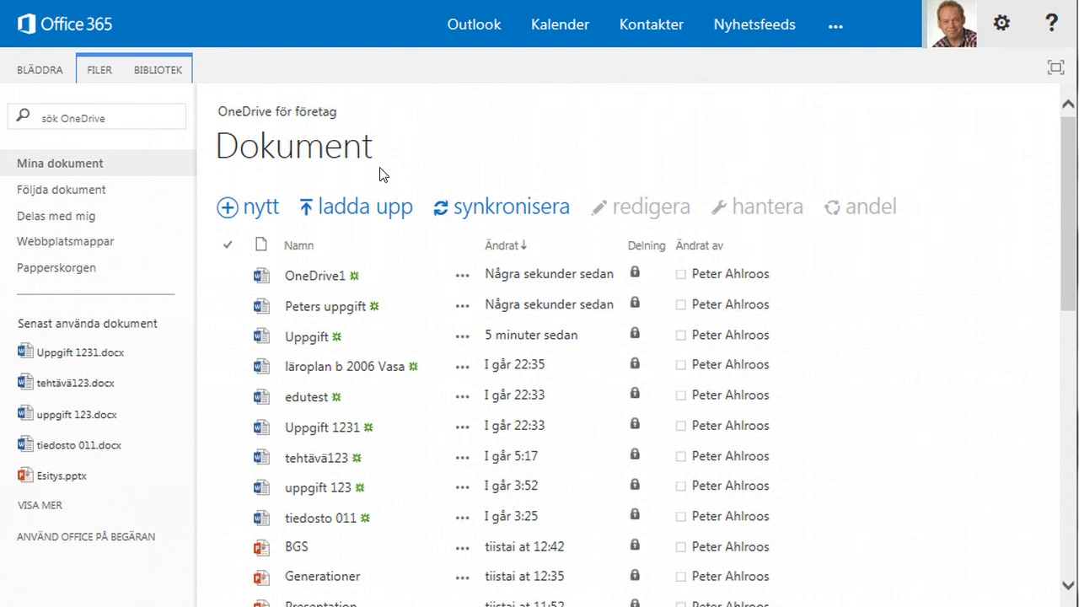
# Create a new folder named "NYA UPPGIFTER" in the online OneDrive document library.
pyautogui.click(263, 210)
pyautogui.click(384, 450)
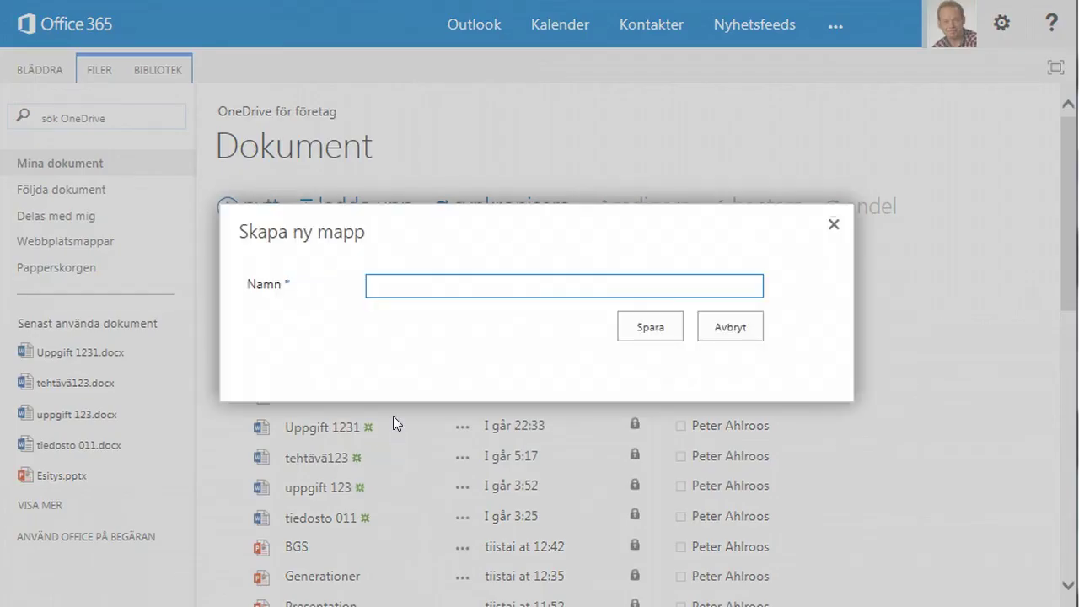
pyautogui.write('NYA UPPGIFTER')
pyautogui.click(639, 334)
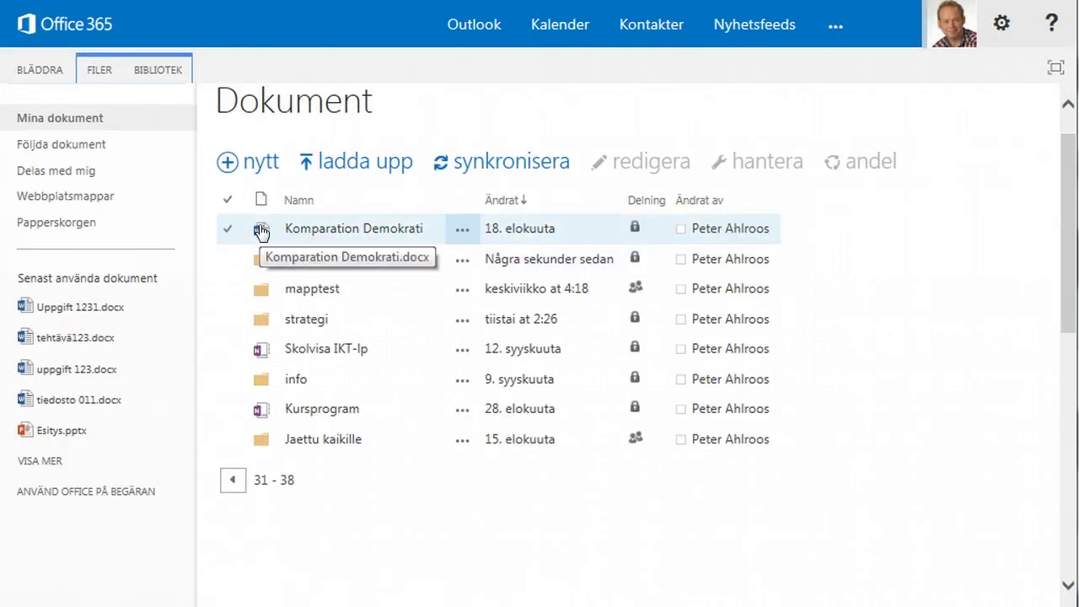
# Move the Komparation Demokrati document into the NYA UPPGIFTER folder and open that folder to check it.
pyautogui.moveTo(259, 234); pyautogui.dragTo(261, 260)
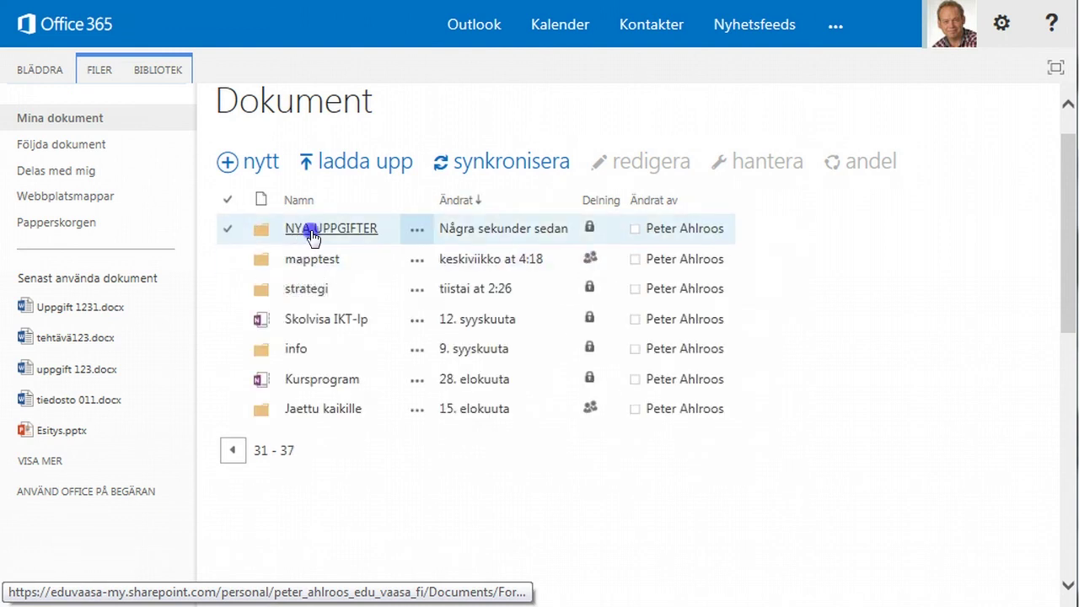
pyautogui.click(310, 237)
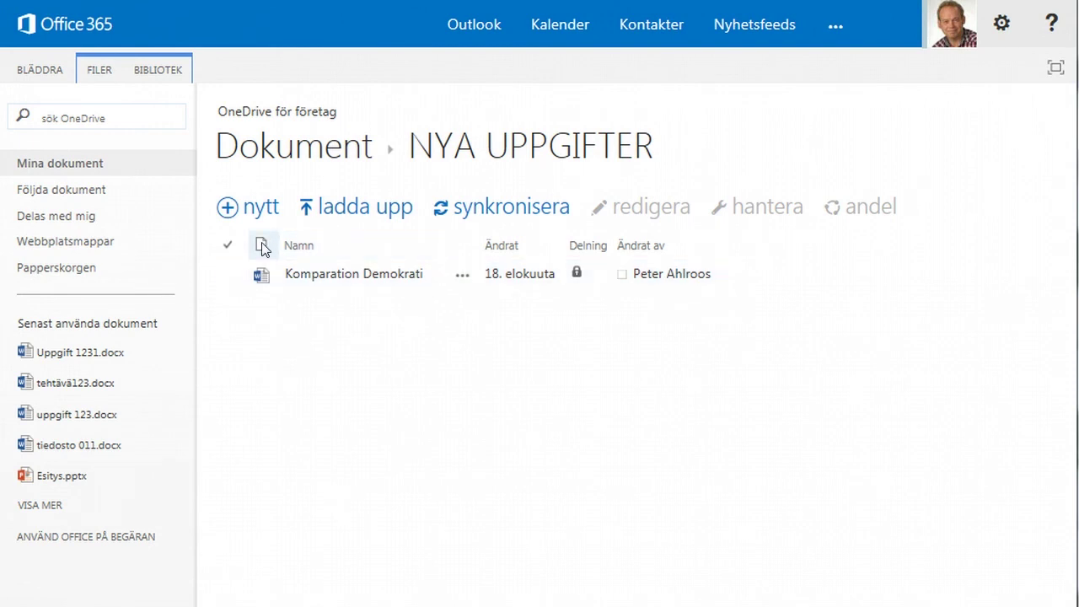
pyautogui.click(264, 272)
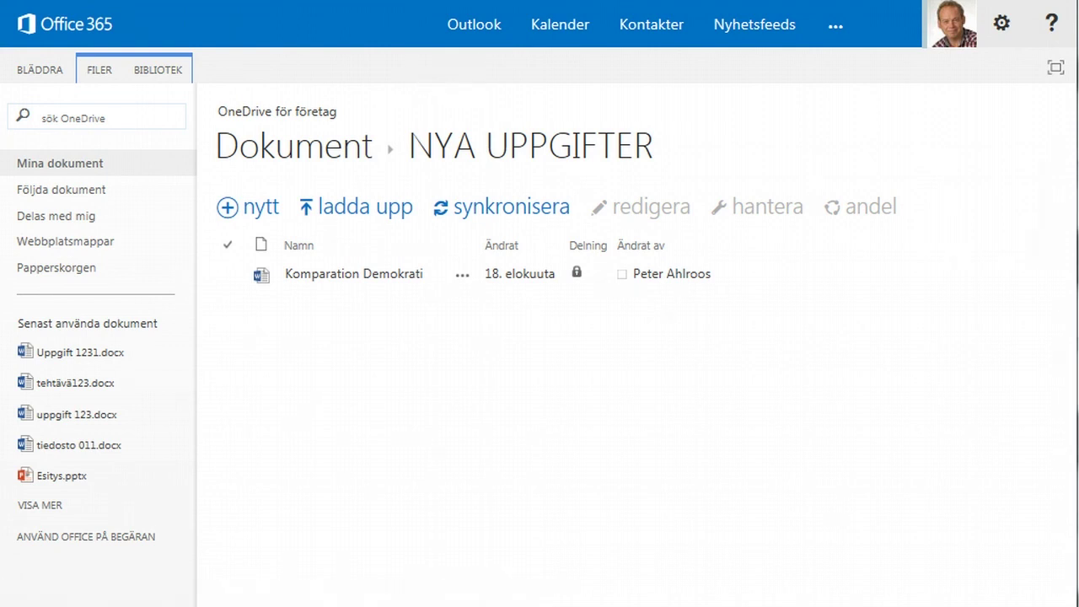
# In Windows Explorer, move Komparation Demokrati from the synced NYA UPPGIFTER folder back to the main OneDrive - Vaasan kaupunki, EDU folder.
pyautogui.hotkey('alt', 'Tab')
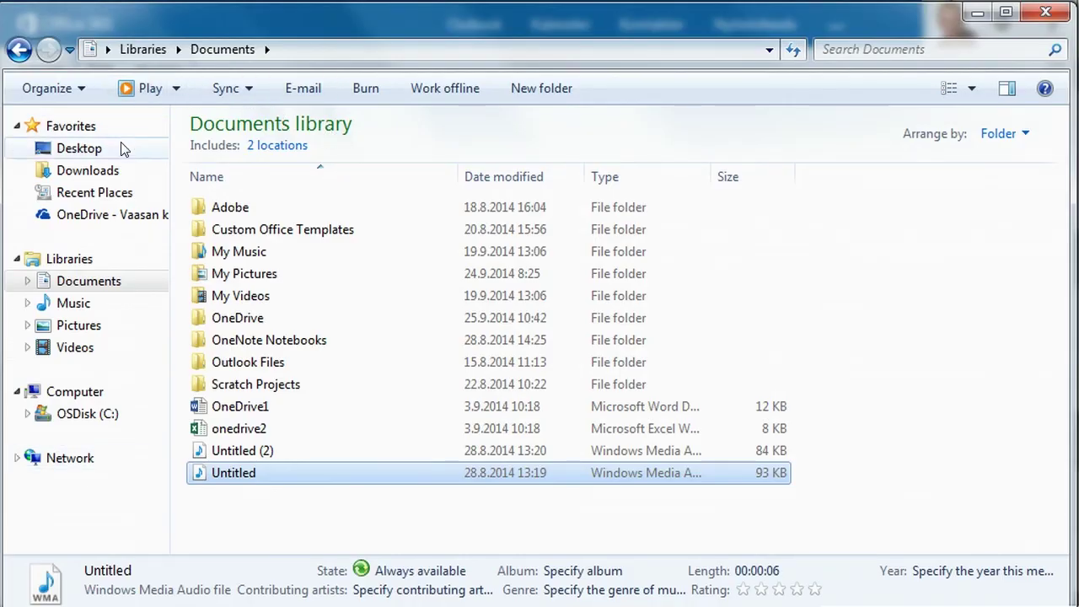
pyautogui.click(97, 216)
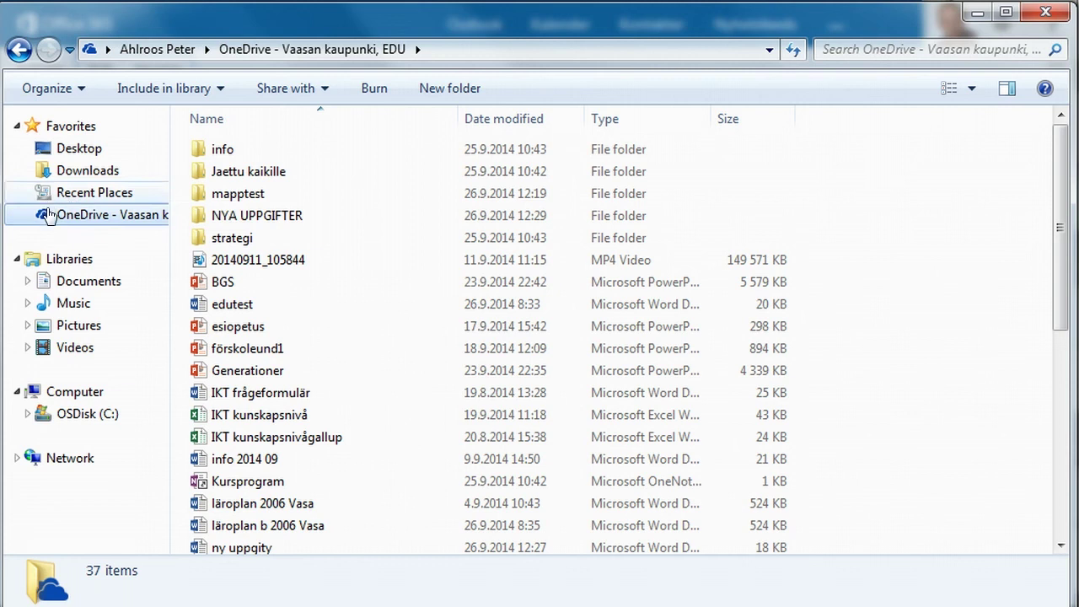
pyautogui.click(274, 221)
pyautogui.doubleClick(274, 221)
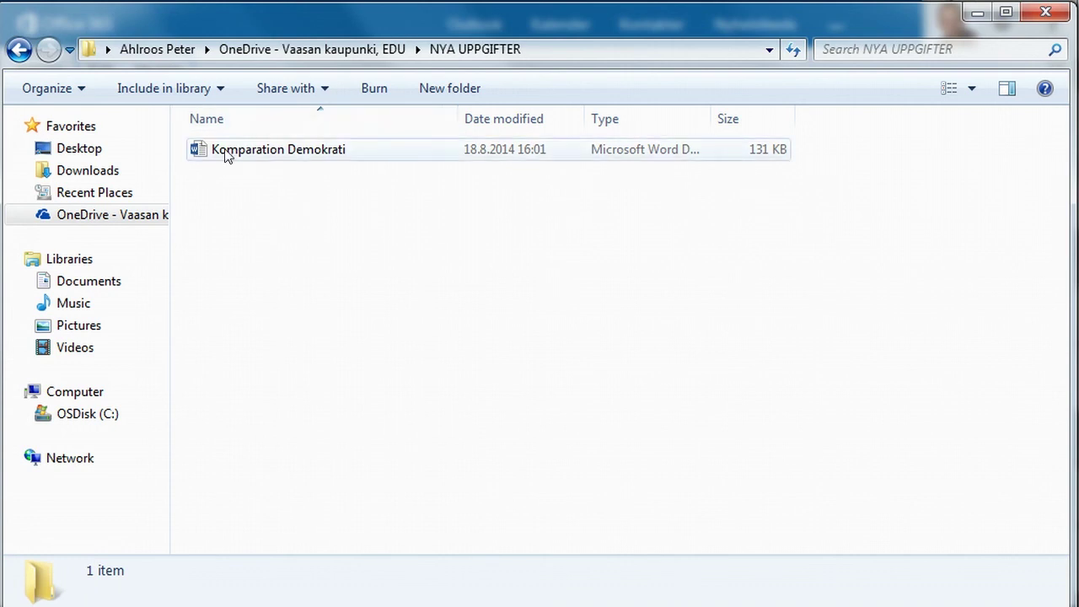
pyautogui.moveTo(242, 154); pyautogui.dragTo(99, 217)
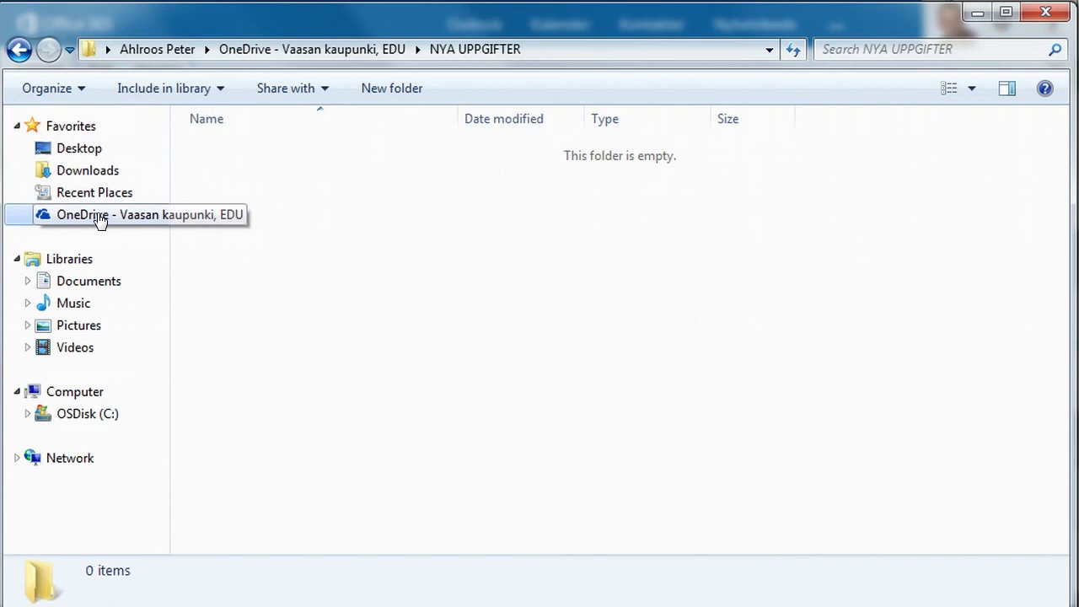